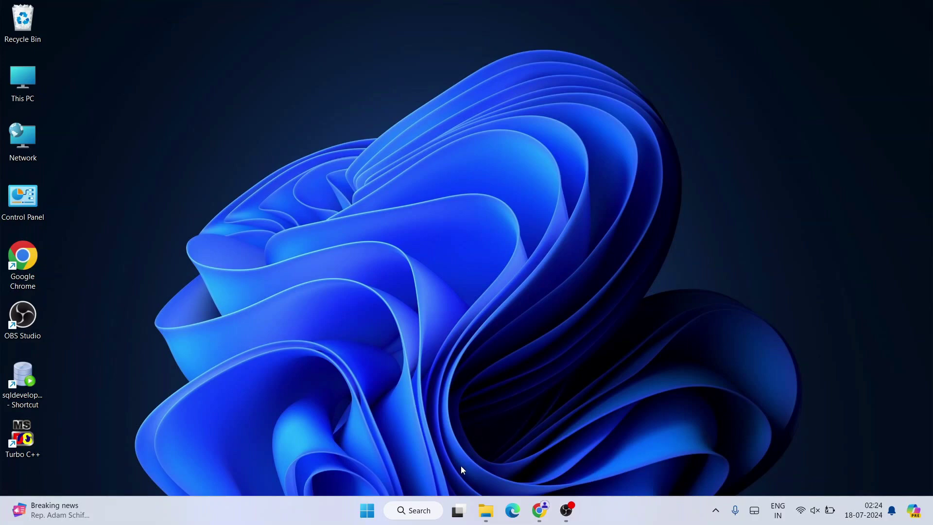
# Step: Find cmd in Windows Search and launch Command Prompt
pyautogui.click(417, 513)
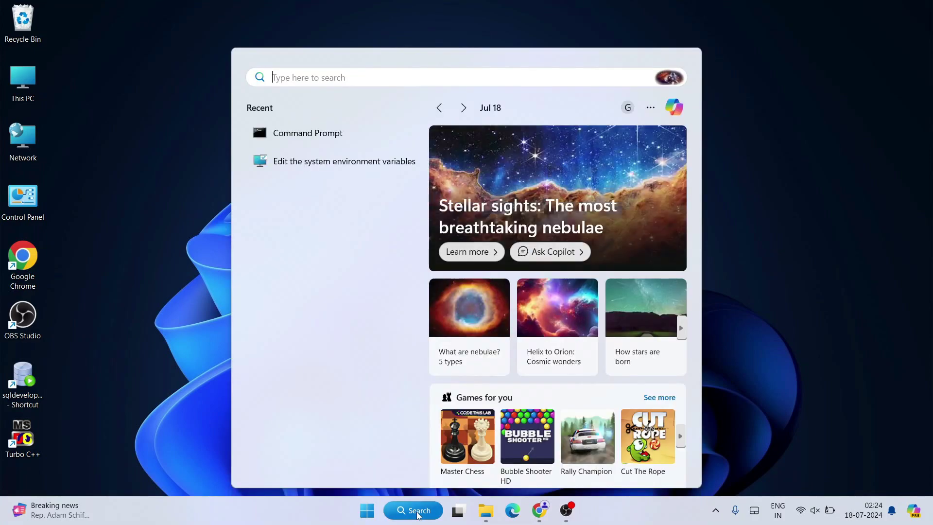
pyautogui.write('cmd')
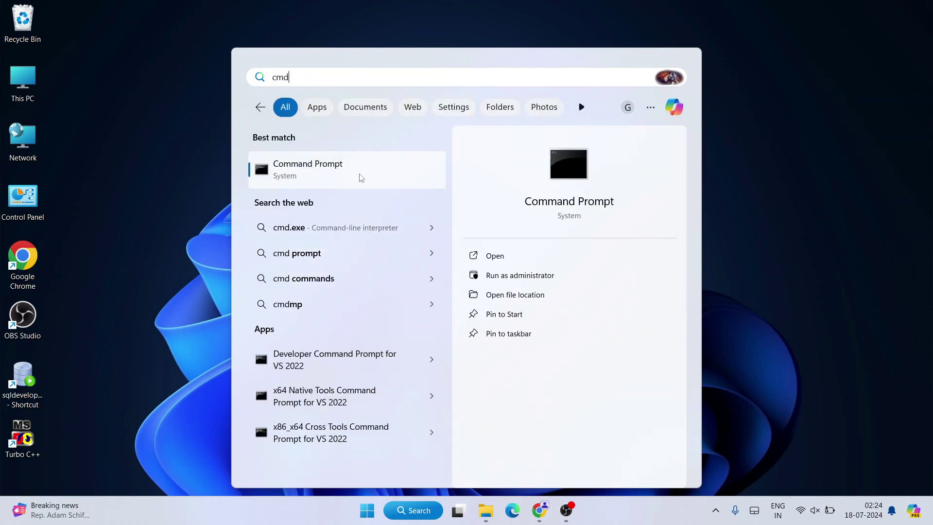
pyautogui.click(359, 177)
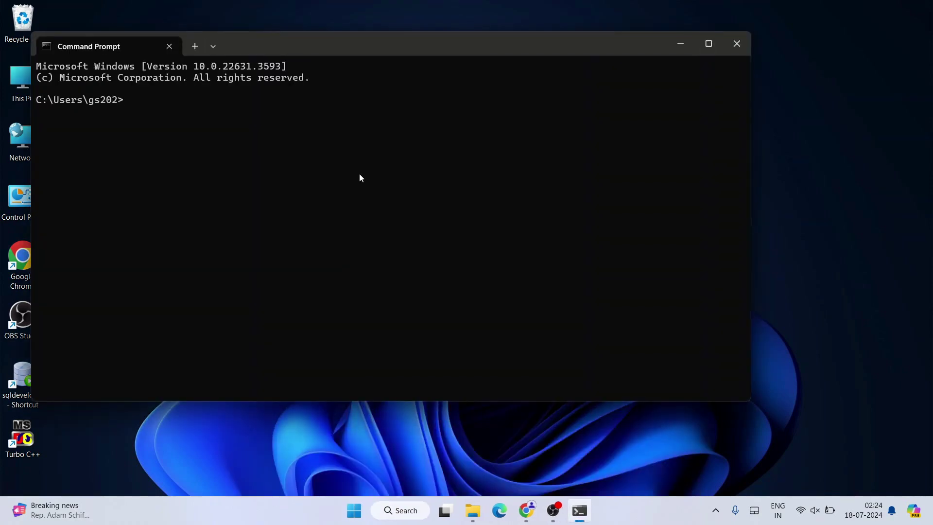
# Step: Run java --version and highlight the reported Java 22.0.1 version output
pyautogui.write('java --version')
pyautogui.press('Return')
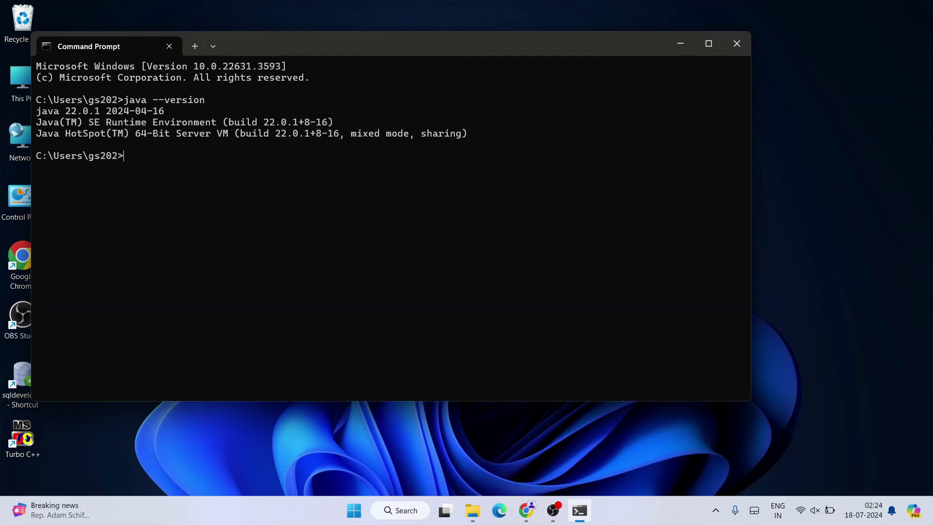
pyautogui.moveTo(34, 111); pyautogui.dragTo(120, 117)
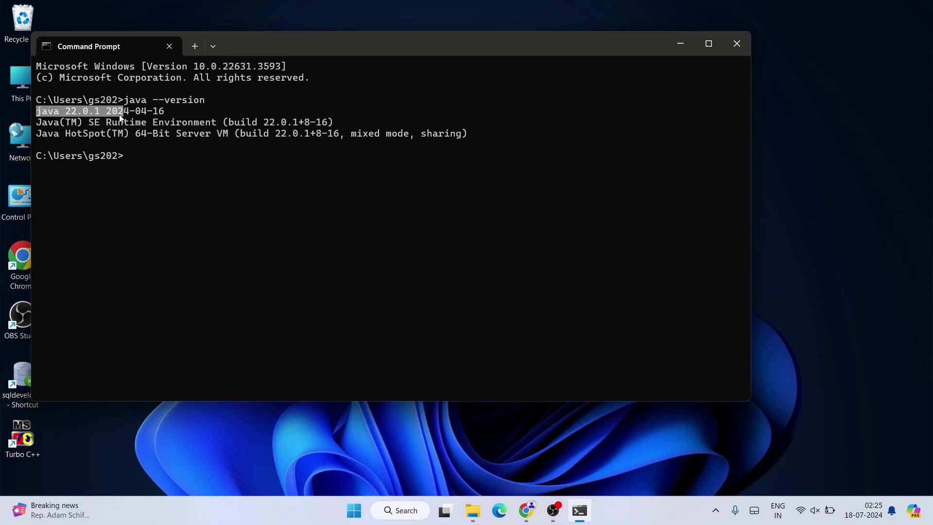
pyautogui.moveTo(48, 114); pyautogui.dragTo(263, 155)
pyautogui.click(263, 155)
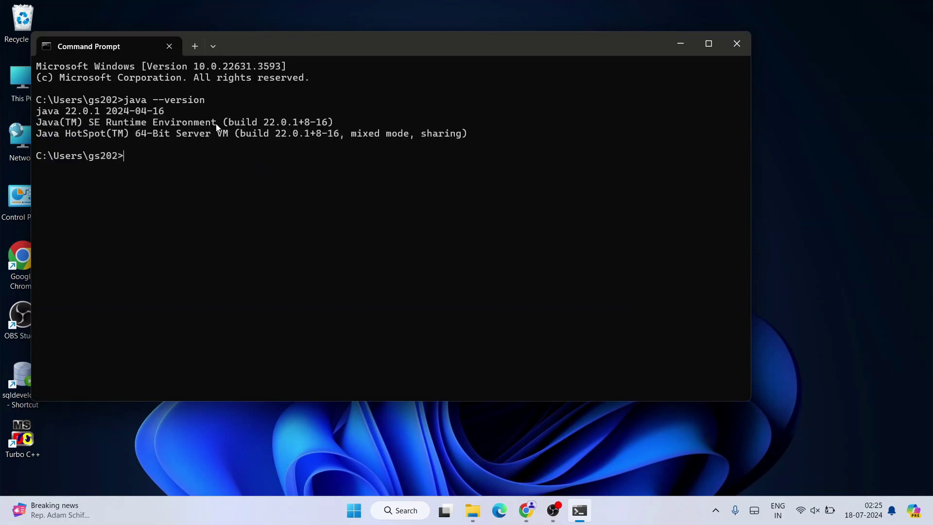
# Step: Close Command Prompt, search Chrome for 'jmeter download' and open Apache's Download Apache JMeter page
pyautogui.click(737, 44)
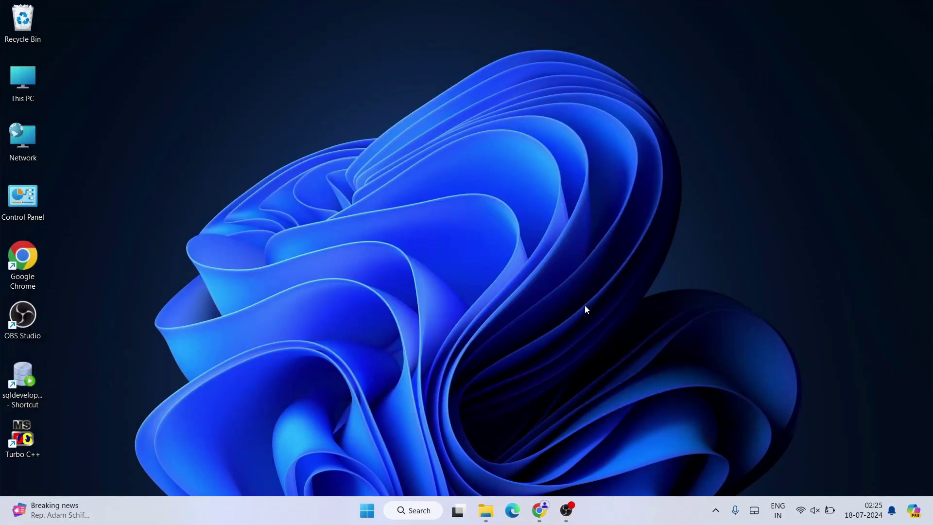
pyautogui.click(539, 511)
pyautogui.click(292, 35)
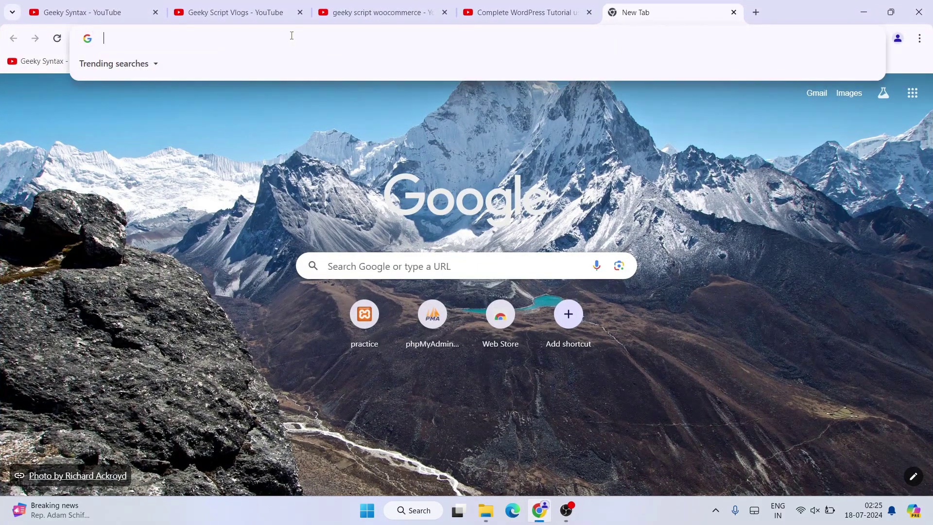
pyautogui.write('jmeter')
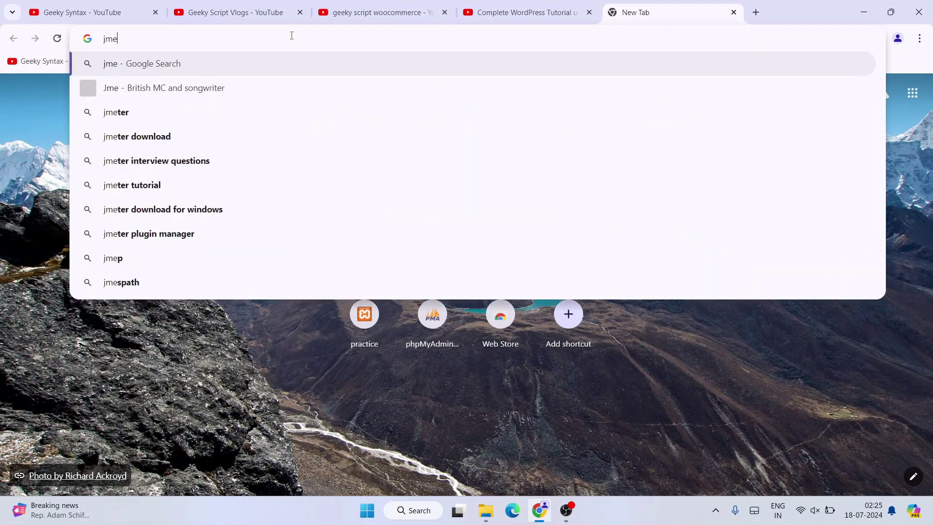
pyautogui.press('Down')
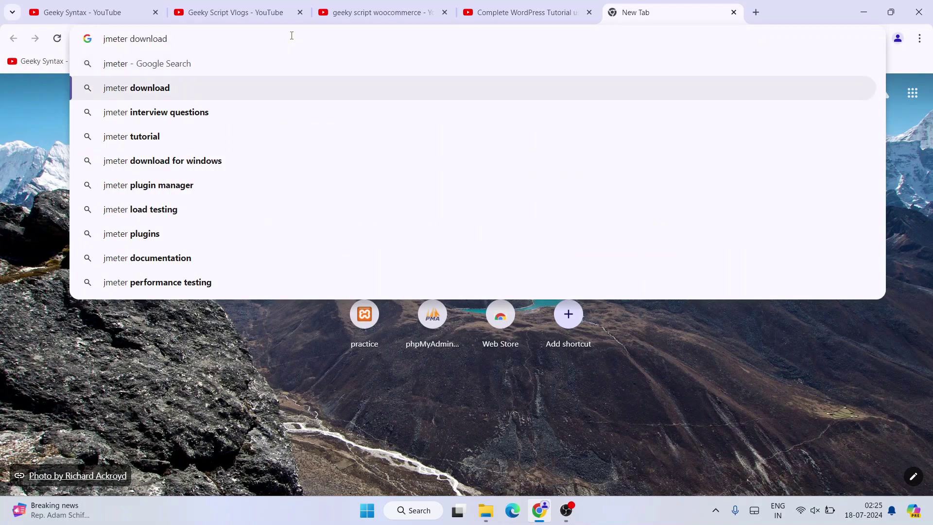
pyautogui.press('Return')
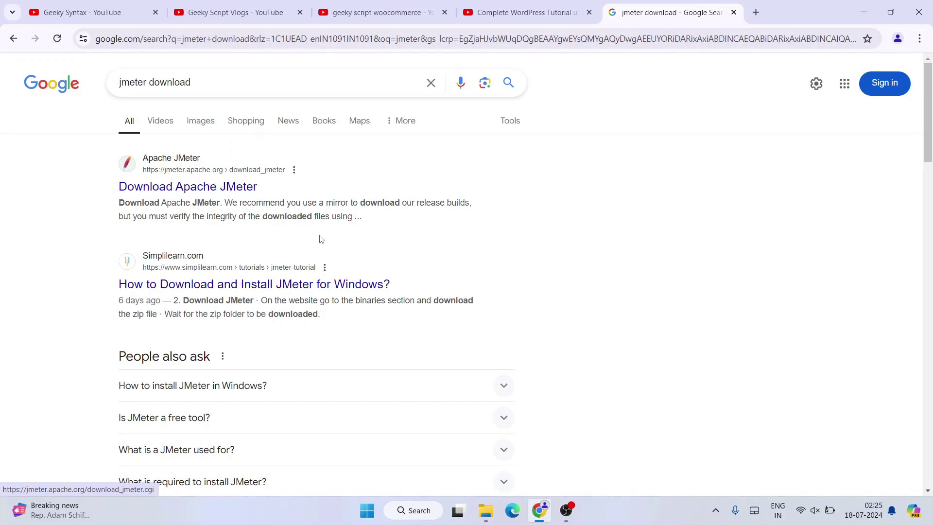
pyautogui.click(202, 189)
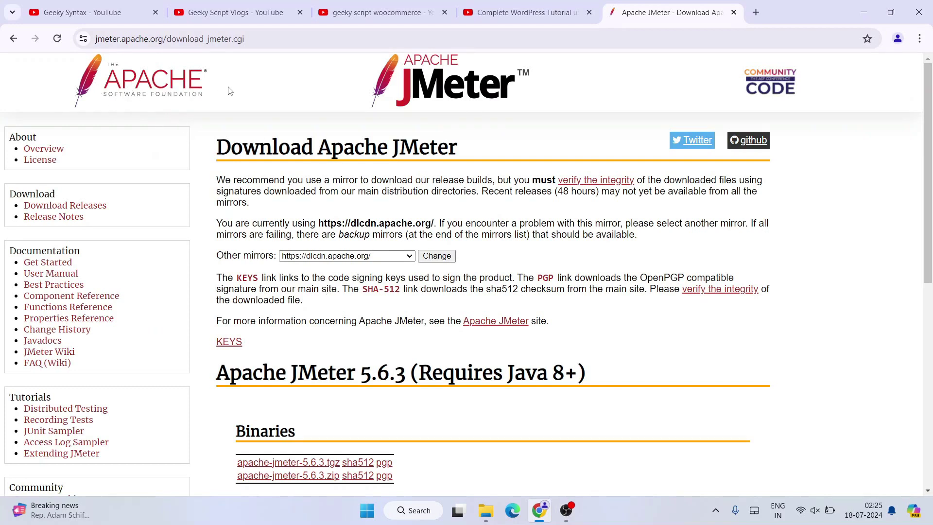
# Step: Scroll the download page and highlight the JMeter 5.6.3 version and its Java 8 requirement
pyautogui.click(272, 39)
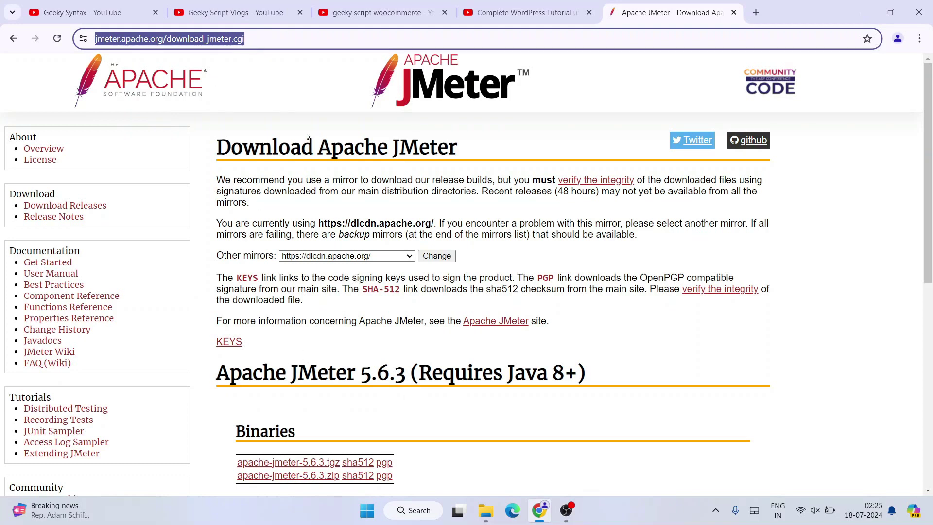
pyautogui.click(310, 94)
pyautogui.scroll(-4, 368, 247)
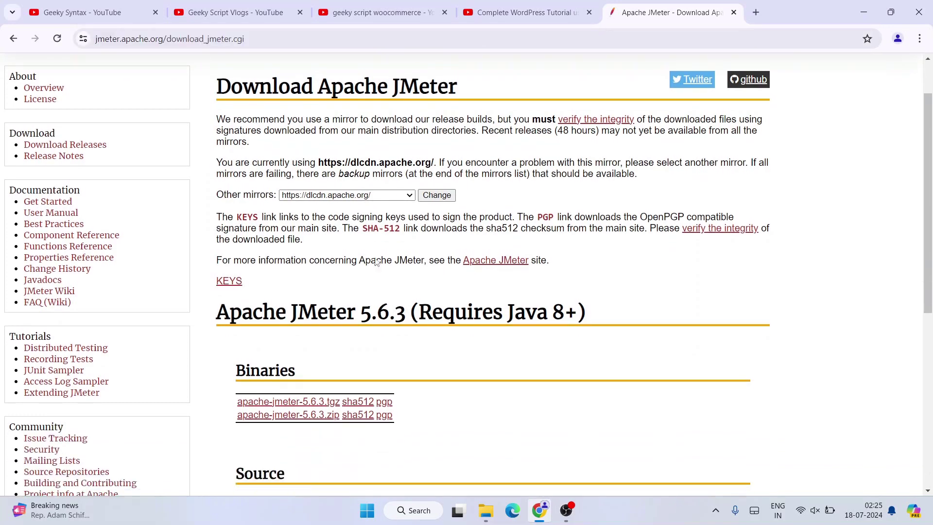
pyautogui.scroll(-1, 416, 312)
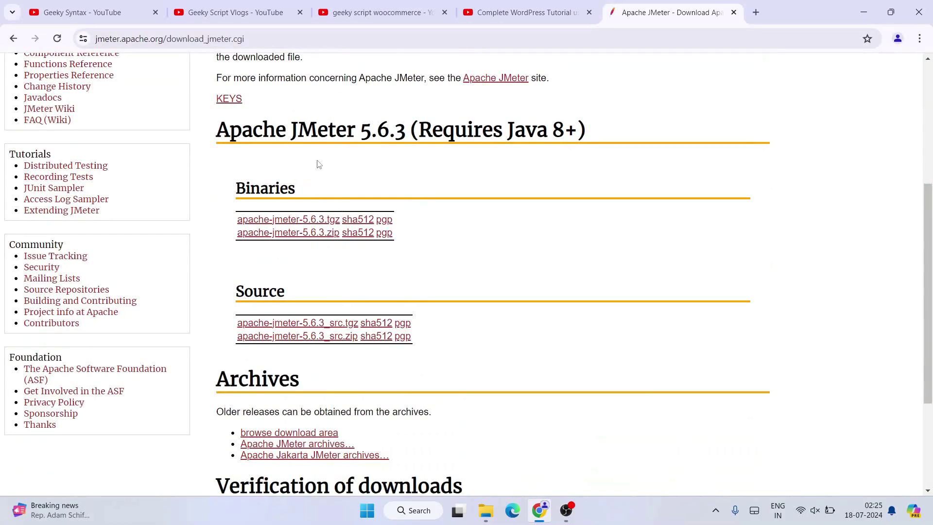
pyautogui.moveTo(218, 128); pyautogui.dragTo(469, 131)
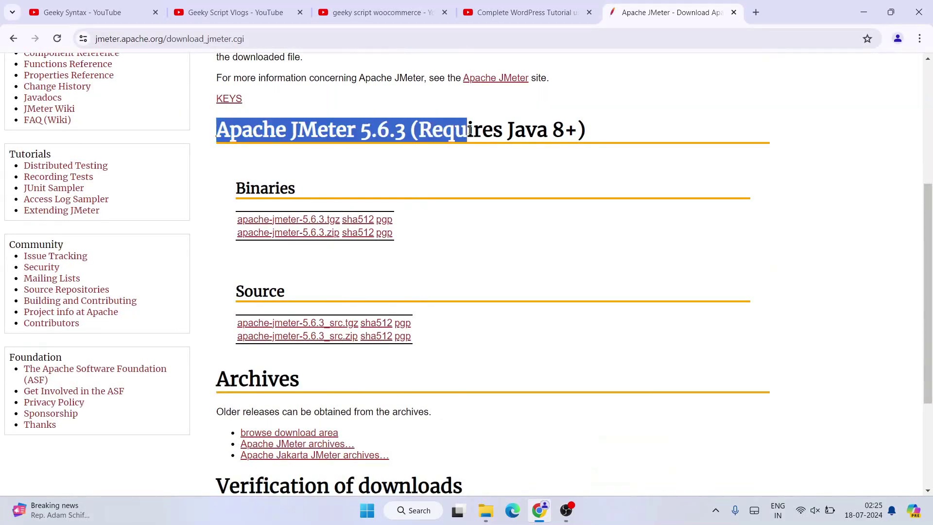
pyautogui.click(360, 135)
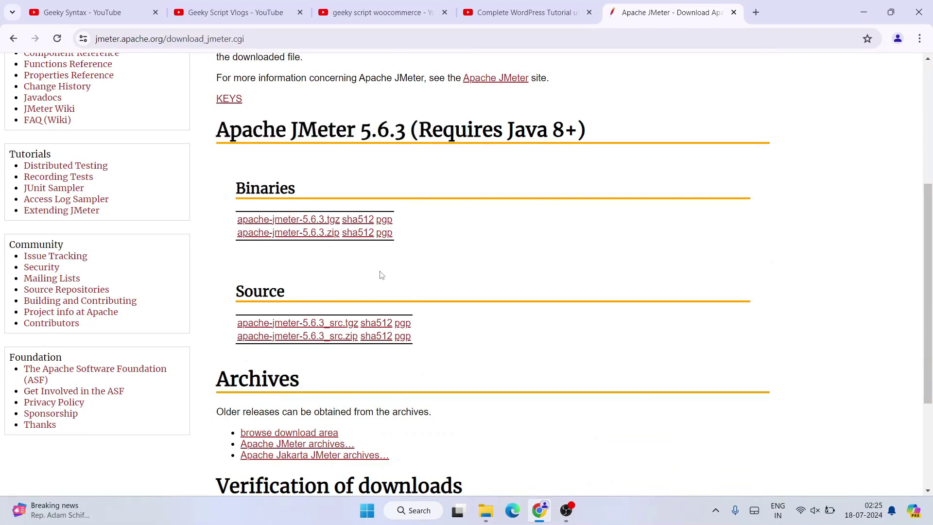
pyautogui.moveTo(419, 123); pyautogui.dragTo(565, 130)
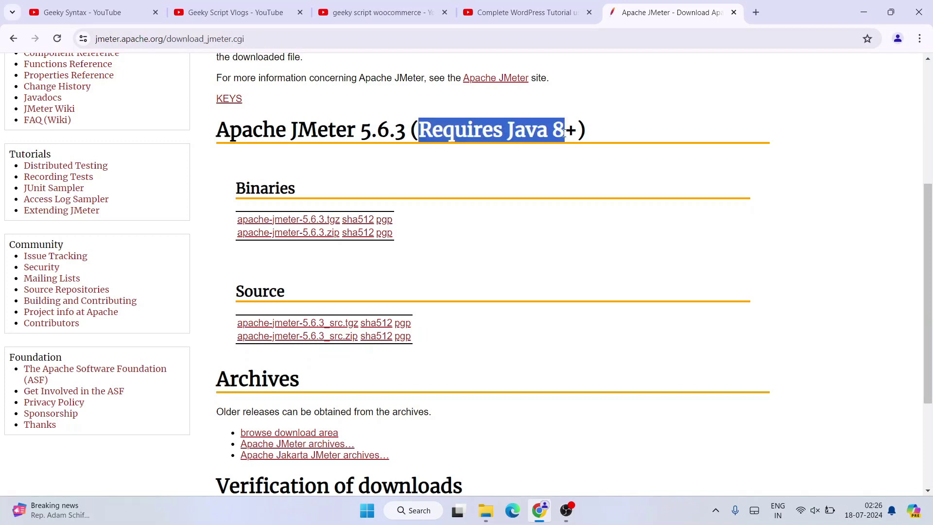
pyautogui.click(565, 133)
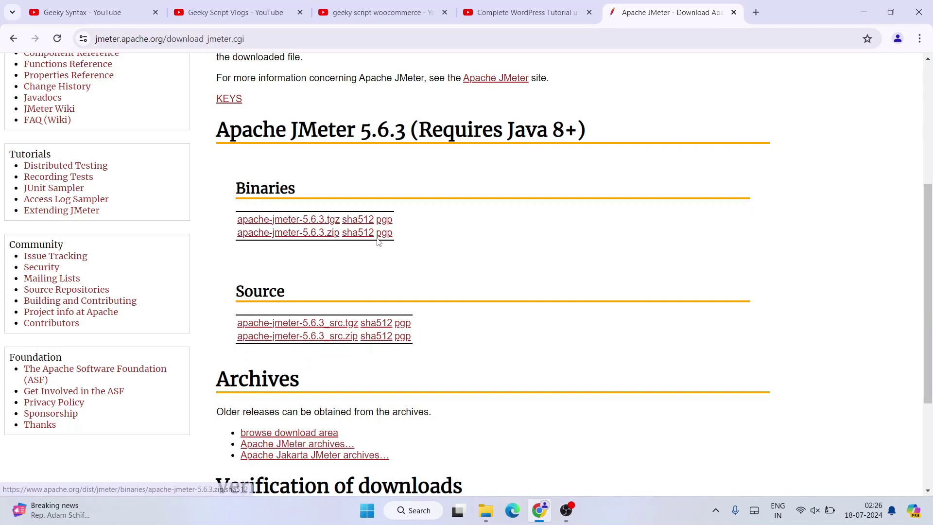
# Step: Download the apache-jmeter-5.6.3.zip binary, check its progress, and minimize Chrome
pyautogui.click(329, 233)
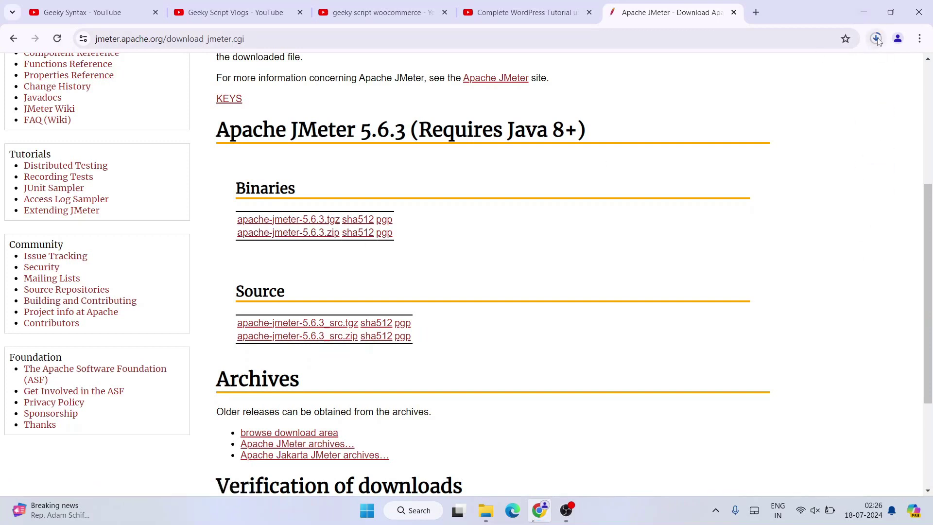
pyautogui.click(875, 38)
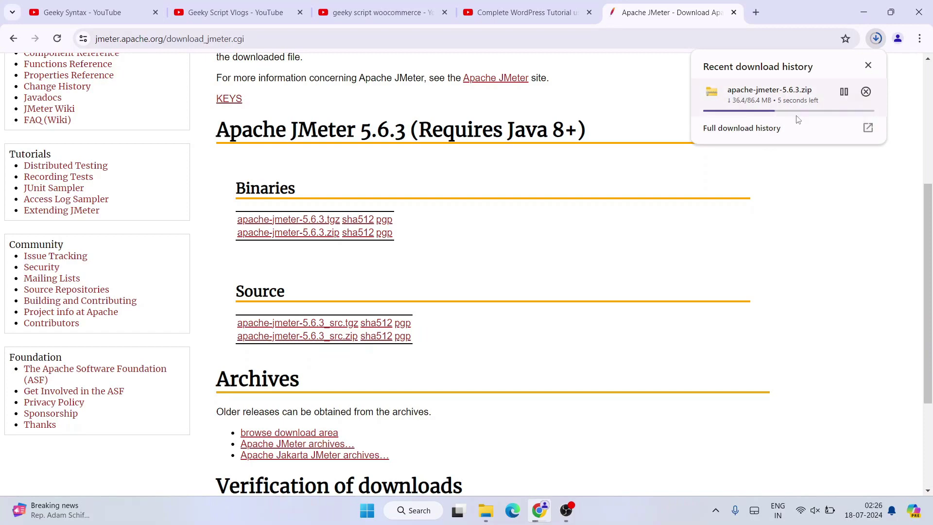
pyautogui.click(804, 202)
pyautogui.click(865, 13)
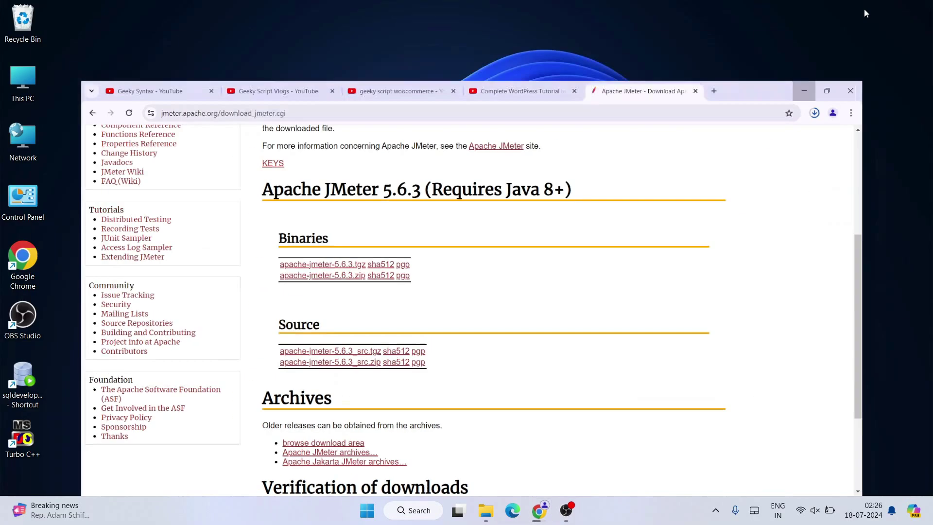
# Step: Extract apache-jmeter-5.6.3.zip with Extract All into the suggested Downloads\files folder
pyautogui.click(491, 515)
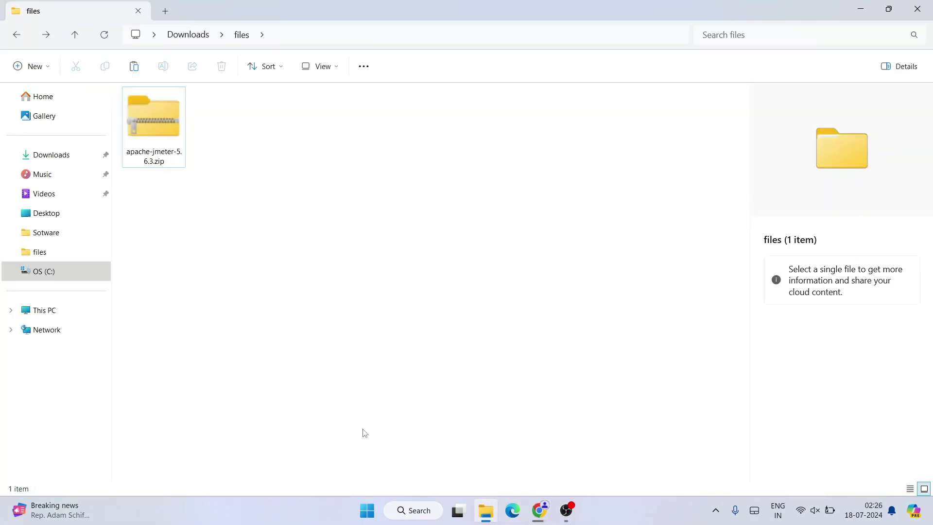
pyautogui.click(181, 147)
pyautogui.moveTo(187, 147); pyautogui.dragTo(162, 111)
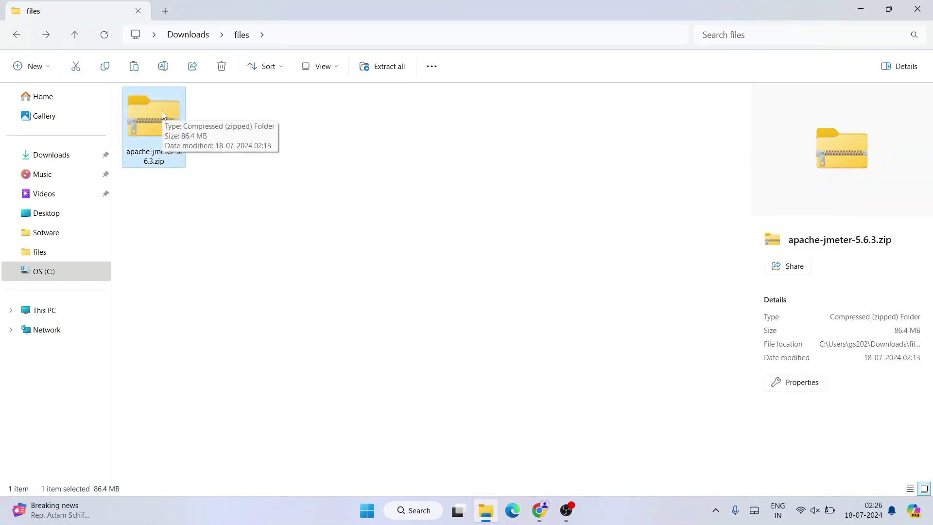
pyautogui.rightClick(162, 112)
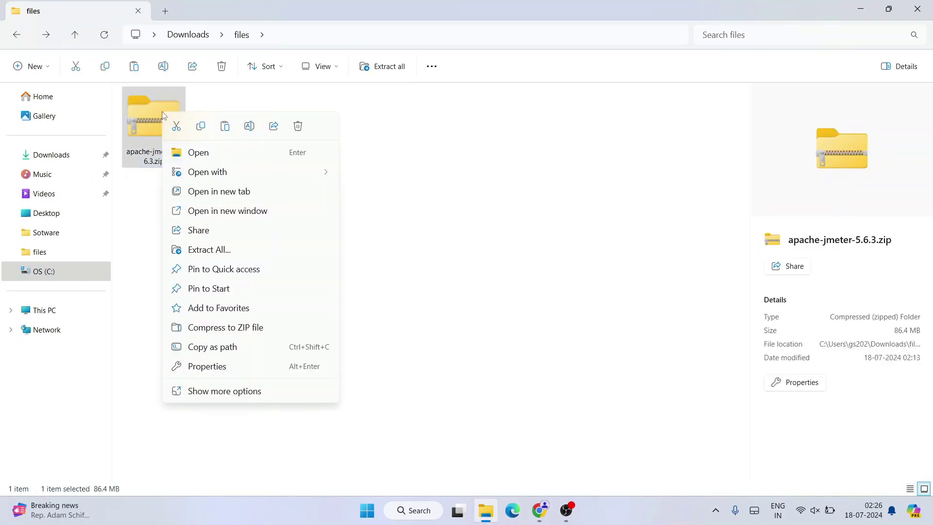
pyautogui.click(222, 250)
pyautogui.click(559, 377)
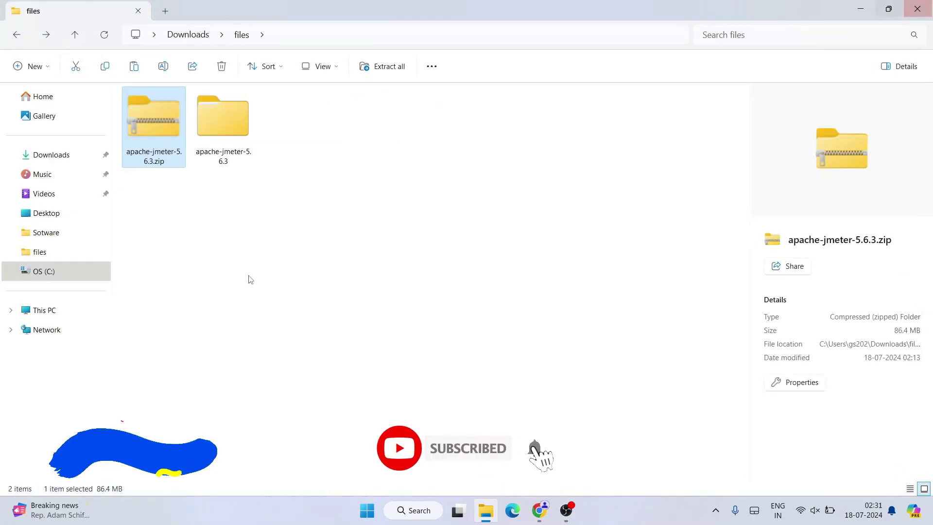
pyautogui.click(239, 113)
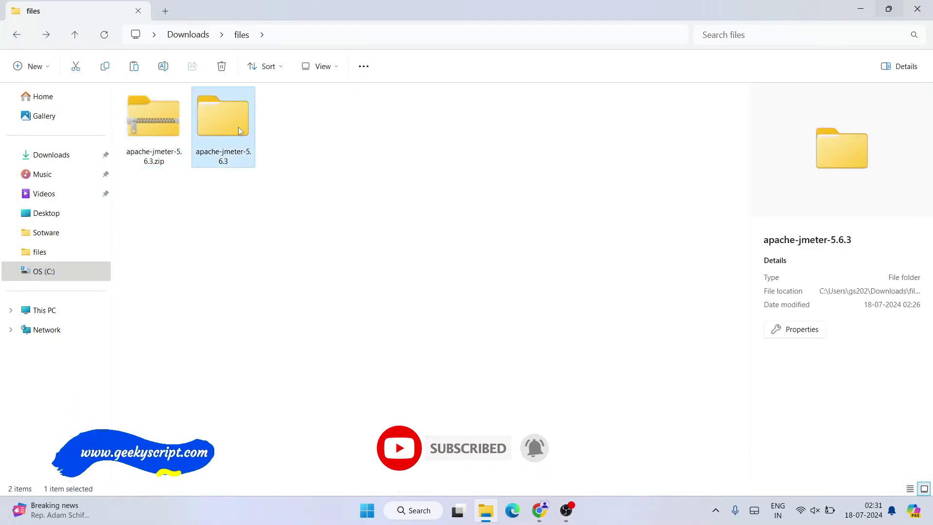
# Step: Open the extracted folder and inspect the nine files inside the inner apache-jmeter-5.6.3 folder
pyautogui.doubleClick(240, 126)
pyautogui.click(226, 125)
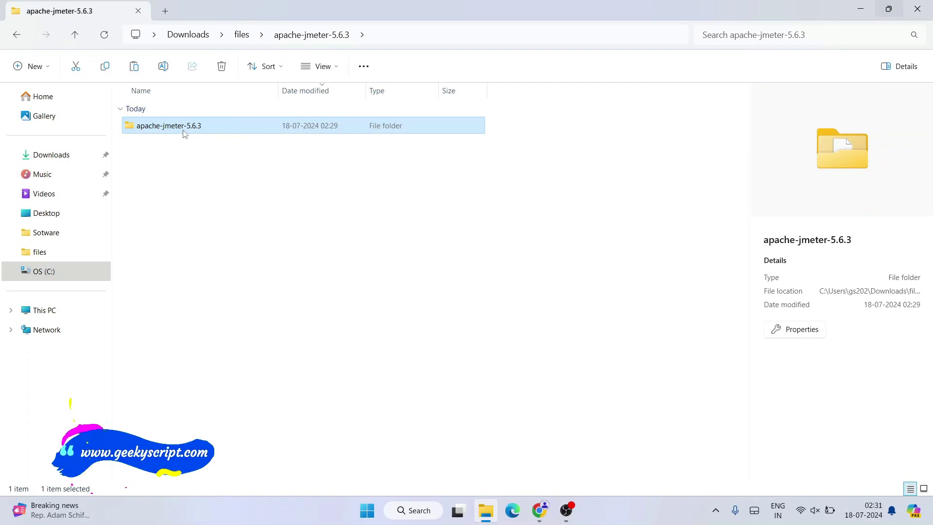
pyautogui.doubleClick(209, 128)
pyautogui.moveTo(163, 397); pyautogui.dragTo(318, 97)
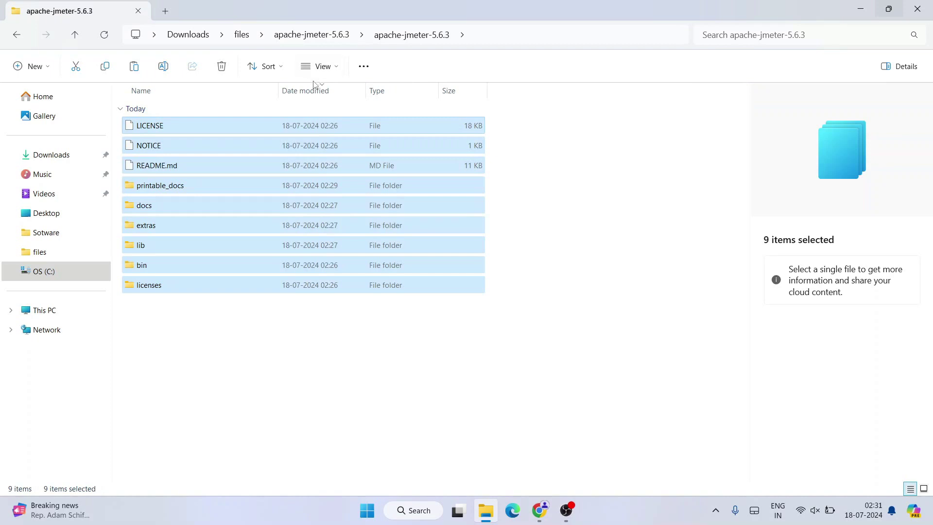
pyautogui.click(16, 35)
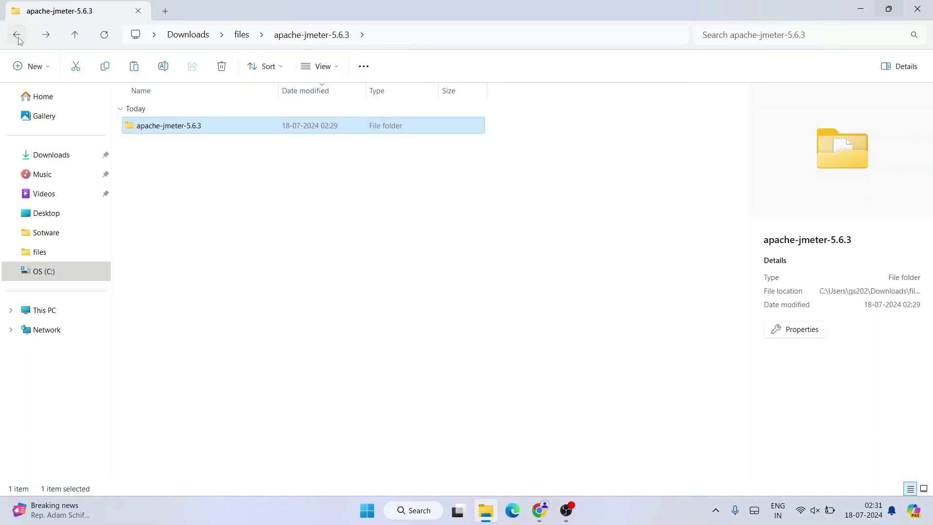
# Step: Cut the inner apache-jmeter-5.6.3 folder and go to C:\Program Files
pyautogui.rightClick(212, 126)
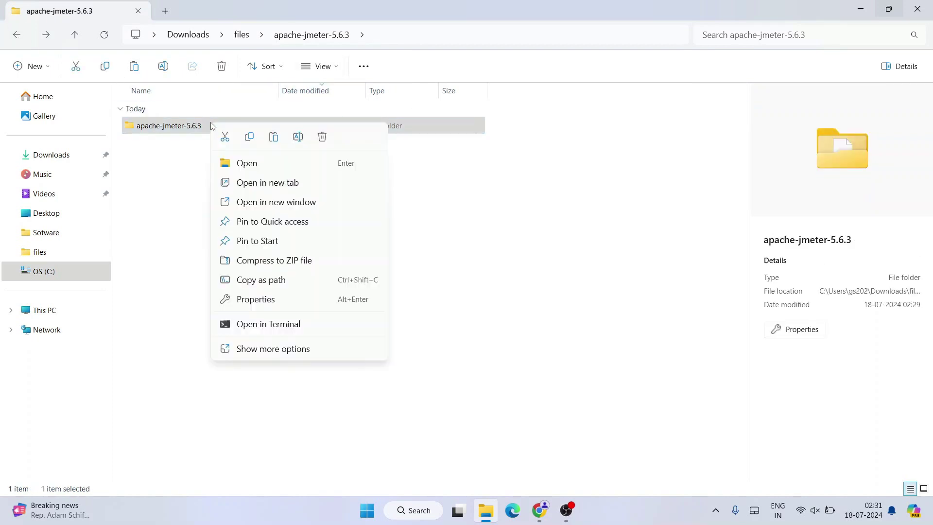
pyautogui.click(225, 138)
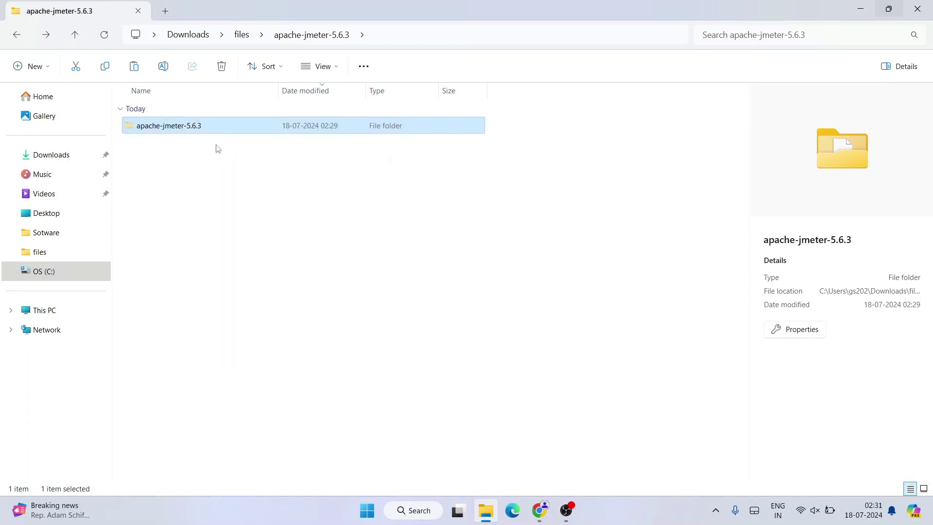
pyautogui.click(63, 275)
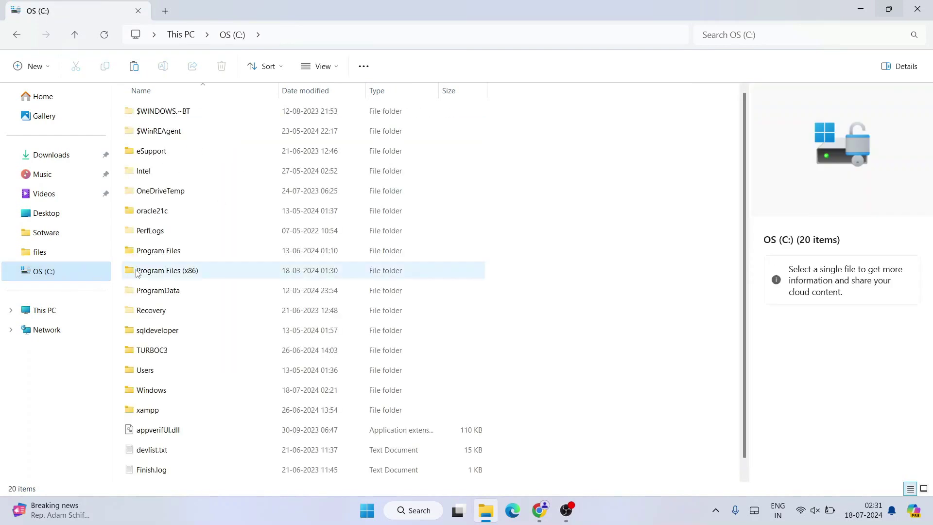
pyautogui.doubleClick(165, 251)
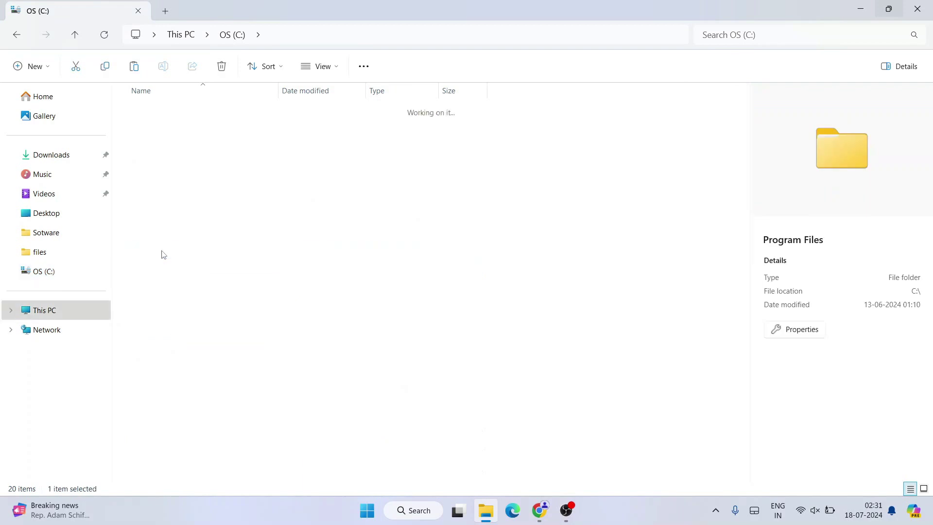
pyautogui.rightClick(519, 132)
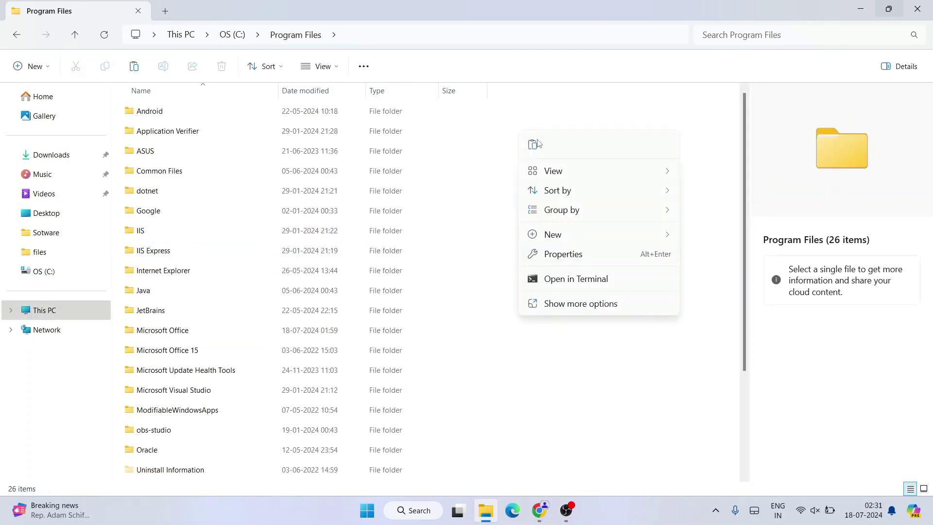
# Step: Paste apache-jmeter-5.6.3 into Program Files with admin permission, then open its bin folder
pyautogui.click(533, 143)
pyautogui.click(439, 203)
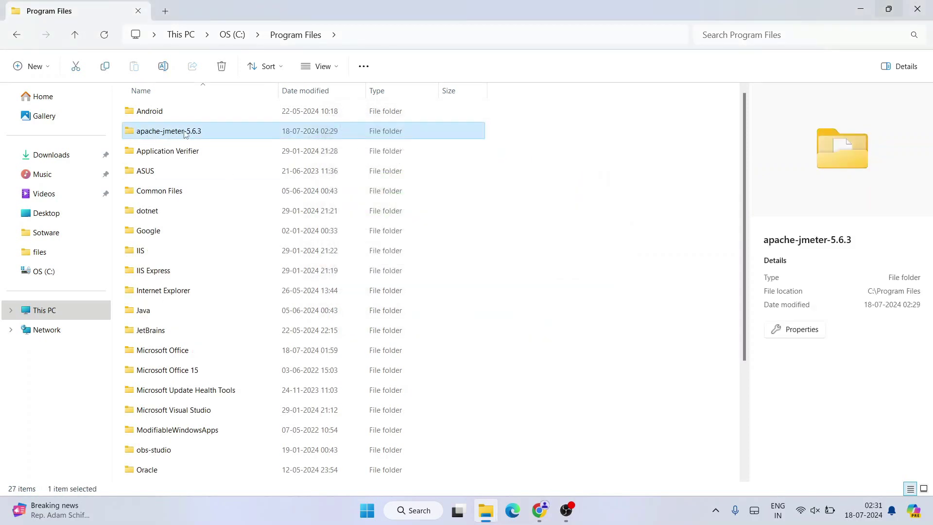
pyautogui.doubleClick(214, 131)
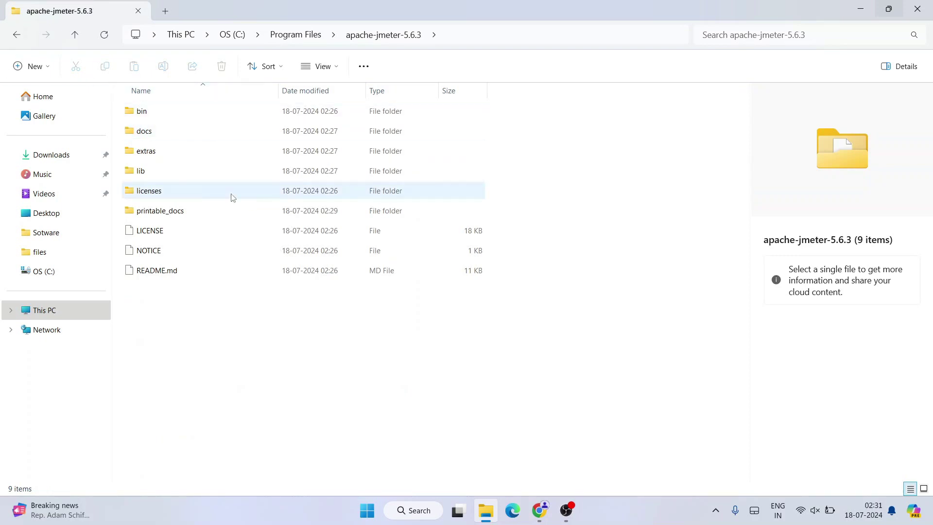
pyautogui.doubleClick(164, 117)
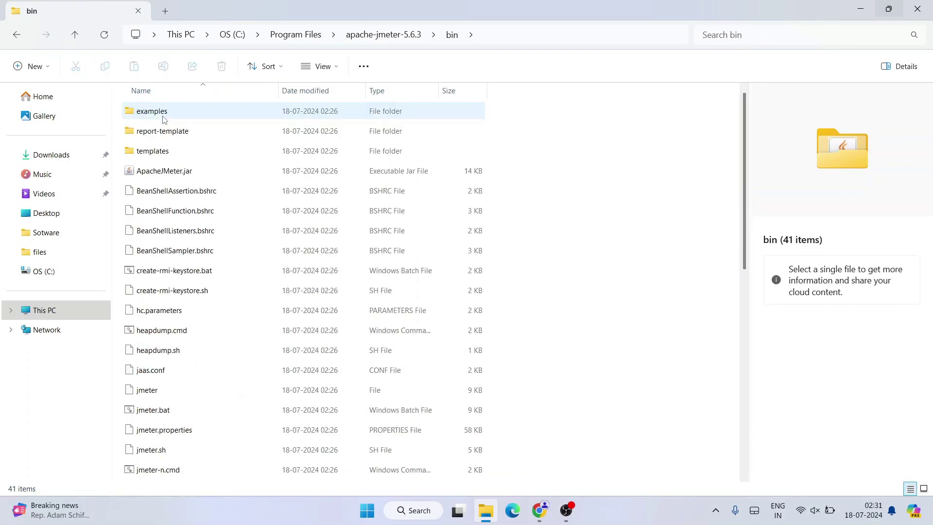
# Step: Create a shortcut to ApacheJMeter.jar in the bin folder
pyautogui.click(178, 173)
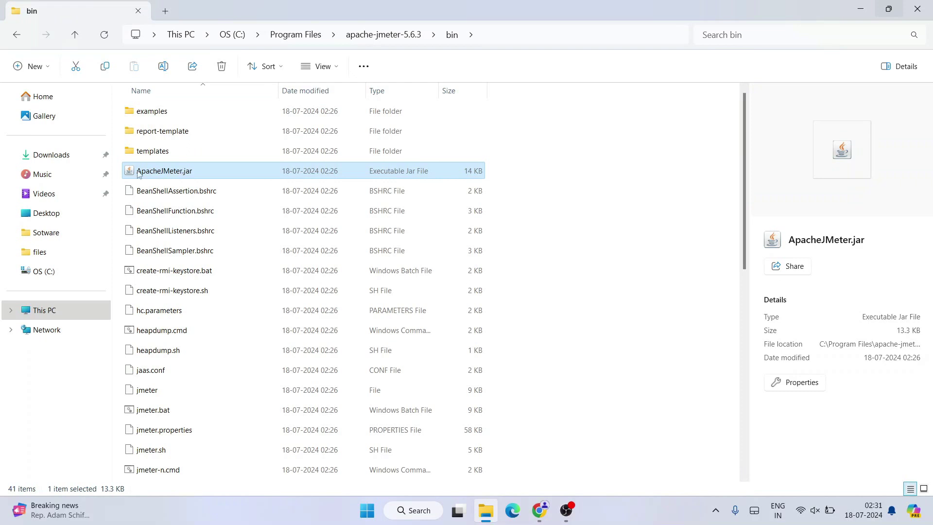
pyautogui.rightClick(206, 175)
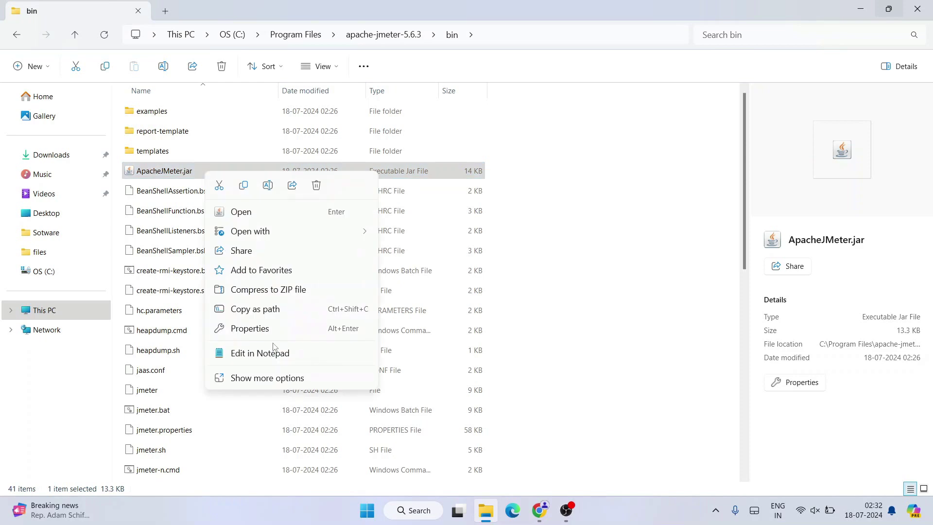
pyautogui.click(267, 379)
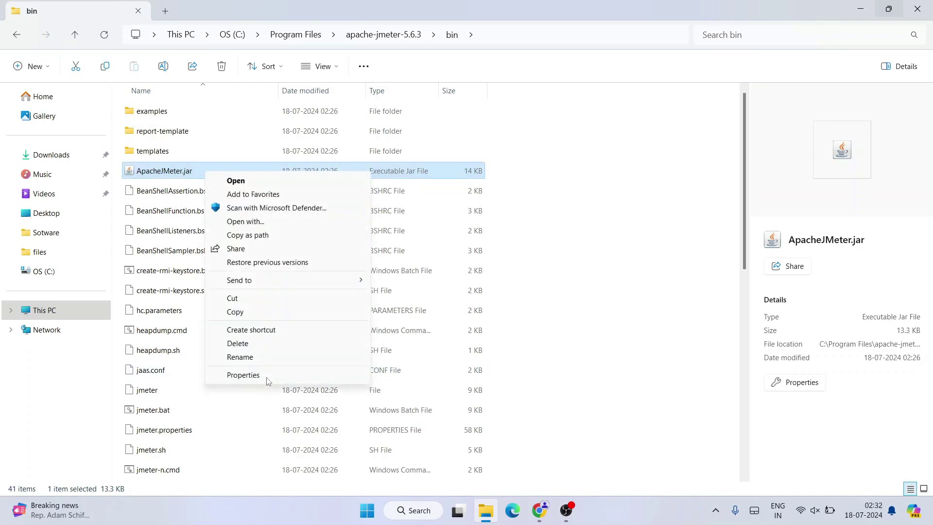
pyautogui.click(245, 330)
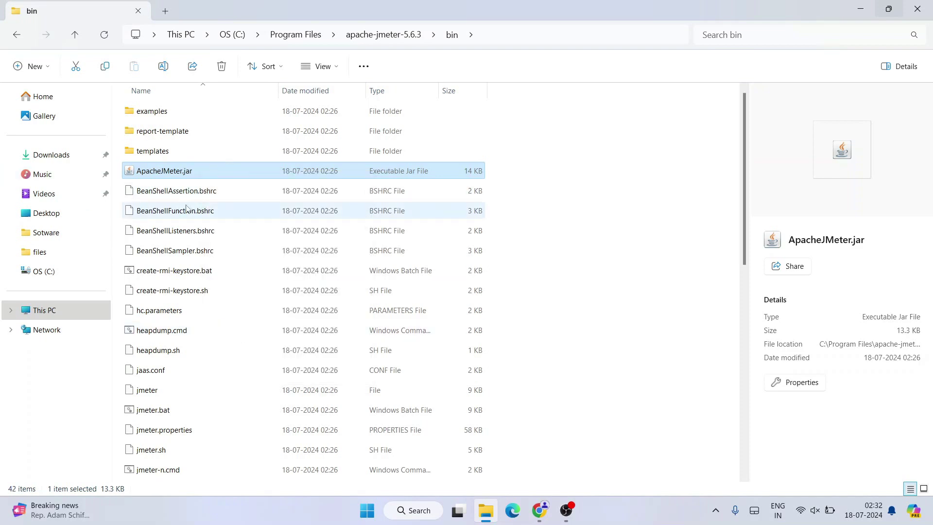
# Step: Move the ApacheJMeter.jar shortcut to the Desktop and minimize File Explorer
pyautogui.scroll(-8, 194, 277)
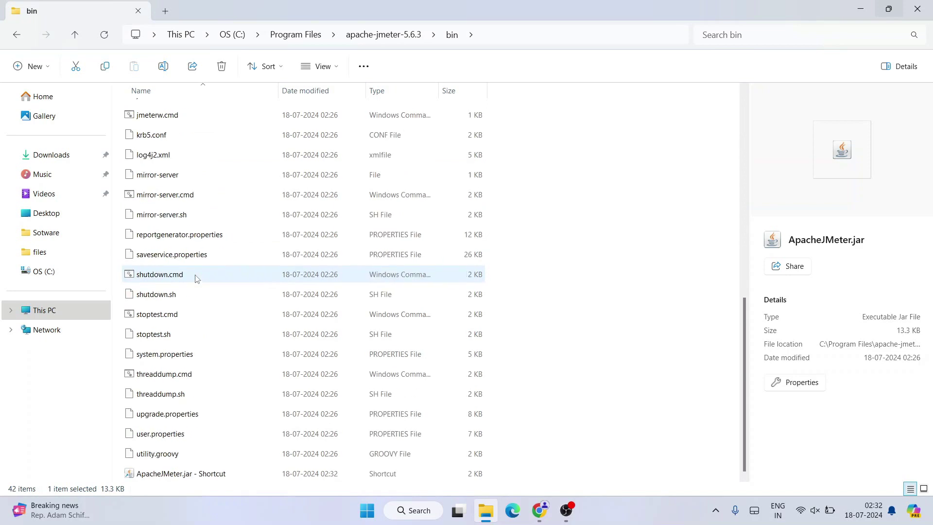
pyautogui.click(162, 475)
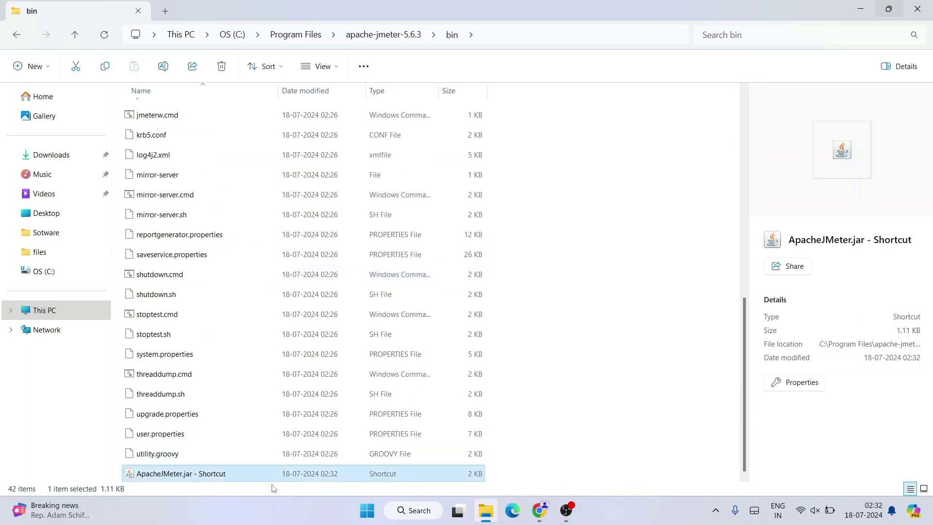
pyautogui.rightClick(241, 479)
pyautogui.click(256, 463)
pyautogui.click(51, 213)
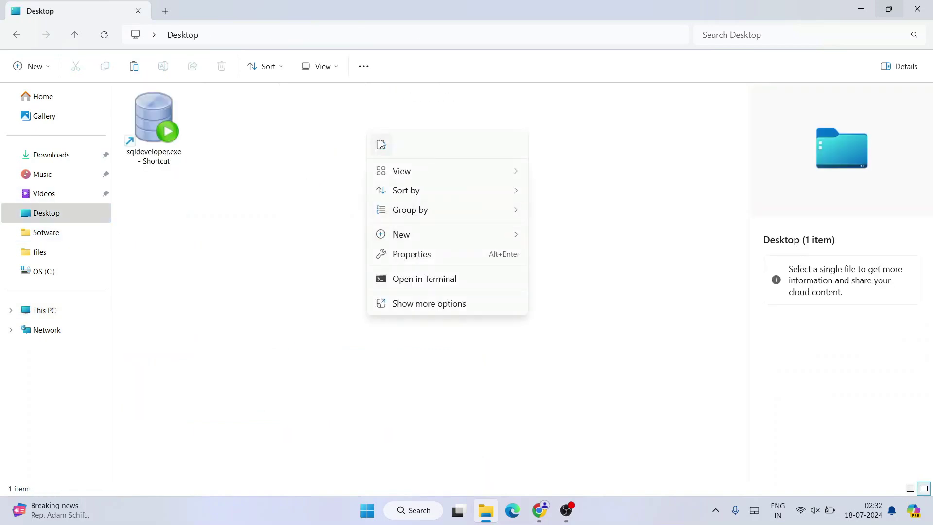
pyautogui.click(381, 144)
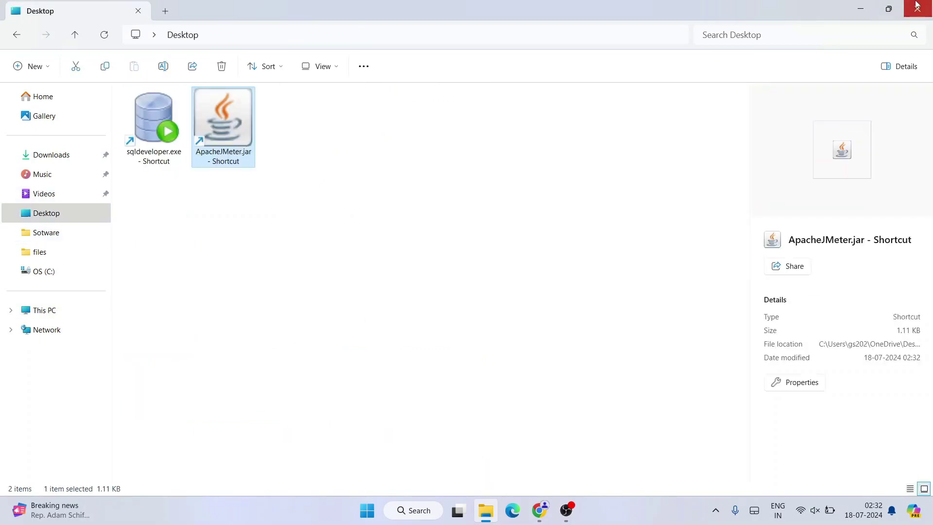
pyautogui.click(861, 8)
pyautogui.click(68, 22)
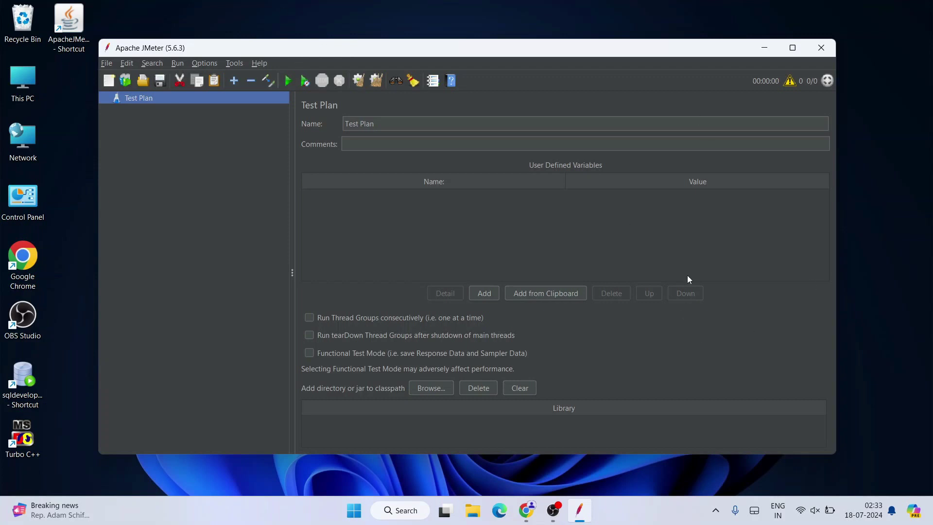
# Step: Maximize the JMeter window and open the Templates dialog from the toolbar
pyautogui.click(792, 47)
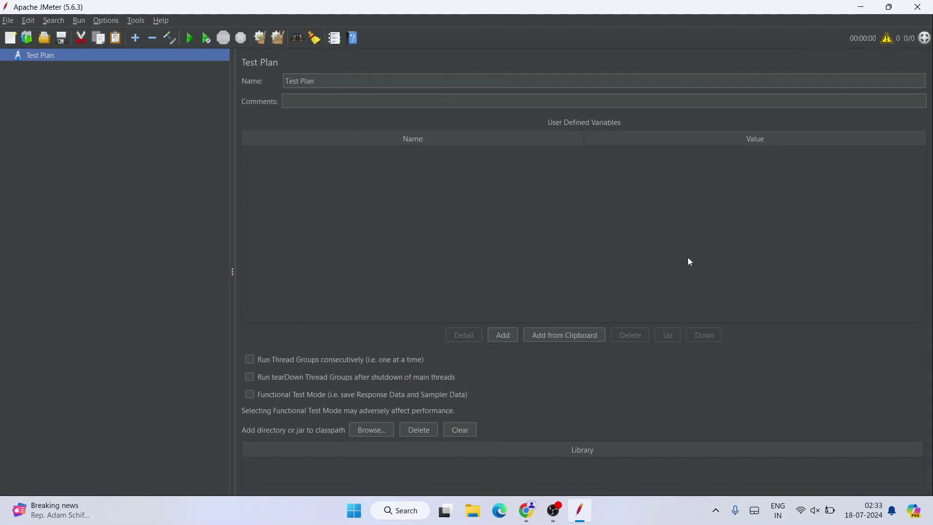
pyautogui.click(28, 42)
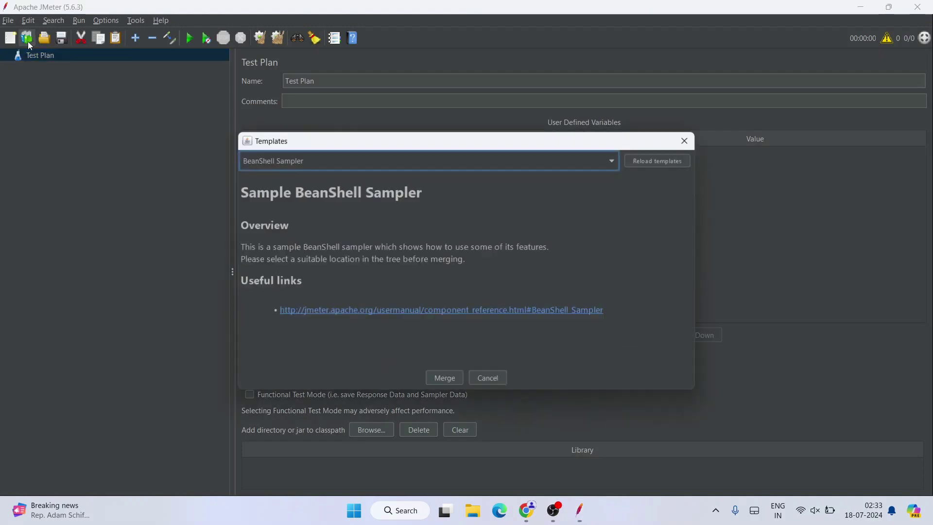
# Step: Select the MongoDB Load Test template and follow its Getting Started with Java Driver link
pyautogui.click(404, 144)
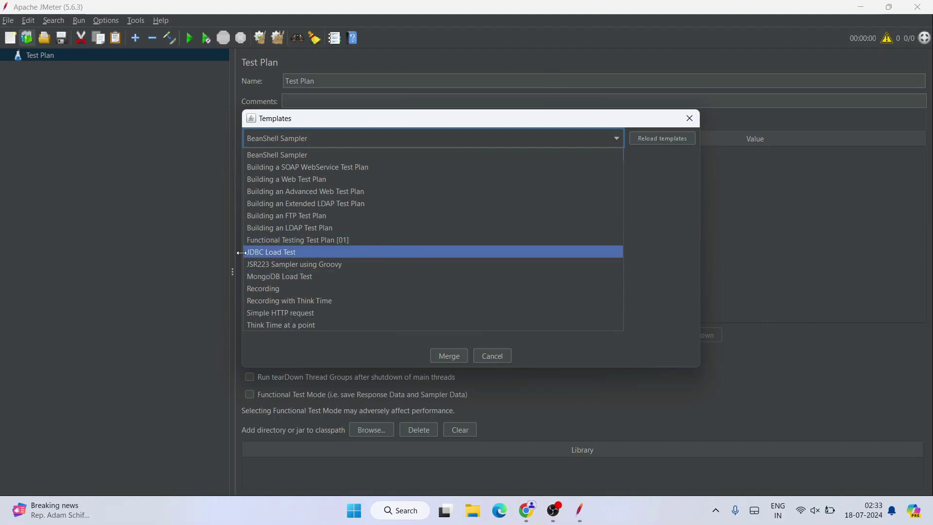
pyautogui.click(319, 276)
pyautogui.scroll(-2, 545, 268)
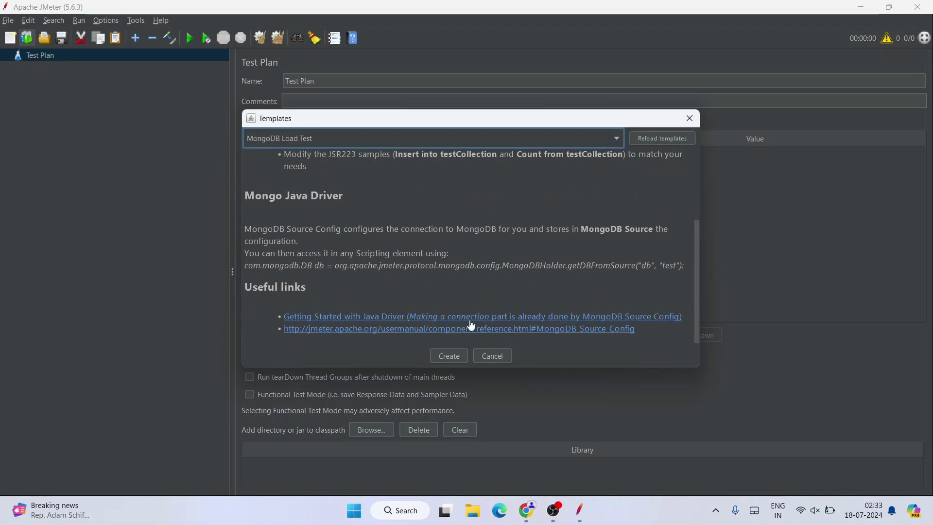
pyautogui.click(386, 319)
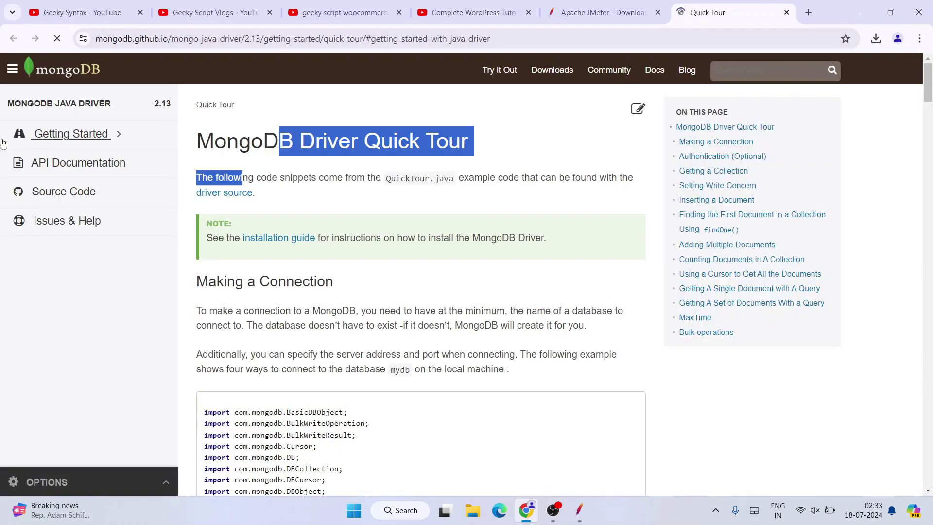
# Step: Skim the MongoDB Java Driver Quick Tour page, then minimize Chrome
pyautogui.click(346, 210)
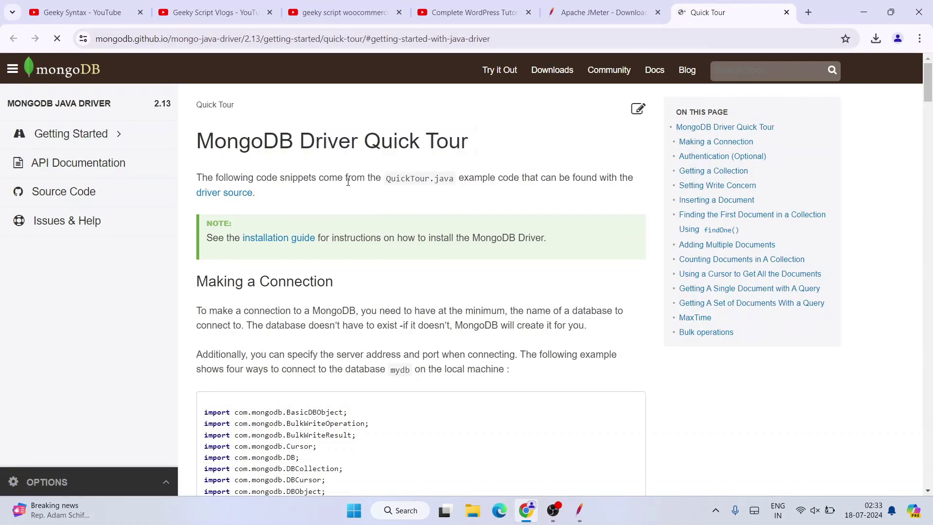
pyautogui.scroll(-1, 344, 224)
pyautogui.scroll(1, 344, 224)
pyautogui.scroll(-9, 413, 240)
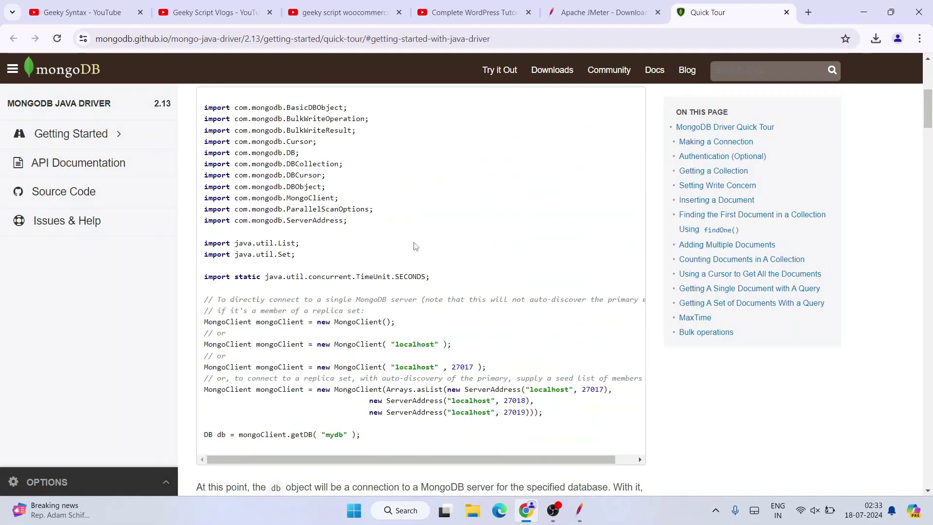
pyautogui.scroll(9, 451, 294)
pyautogui.moveTo(263, 141); pyautogui.dragTo(563, 146)
pyautogui.click(436, 208)
pyautogui.scroll(-5, 436, 208)
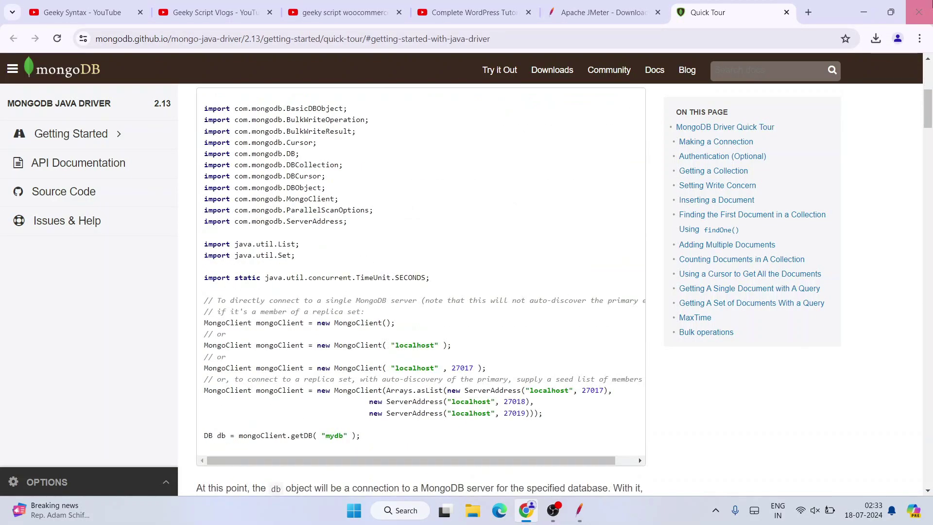
pyautogui.click(854, 8)
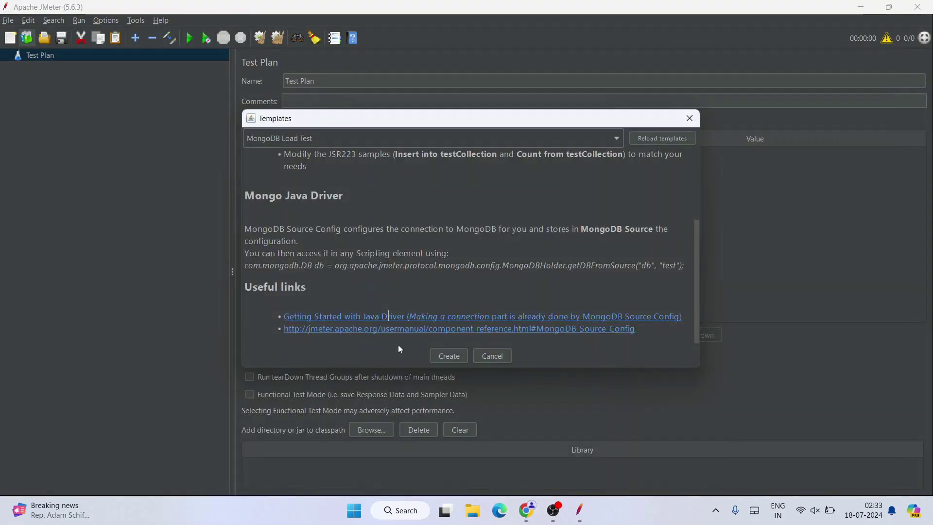
# Step: Review the jmeter.apache.org component reference for MongoDB Source Config, then minimize Chrome
pyautogui.click(329, 330)
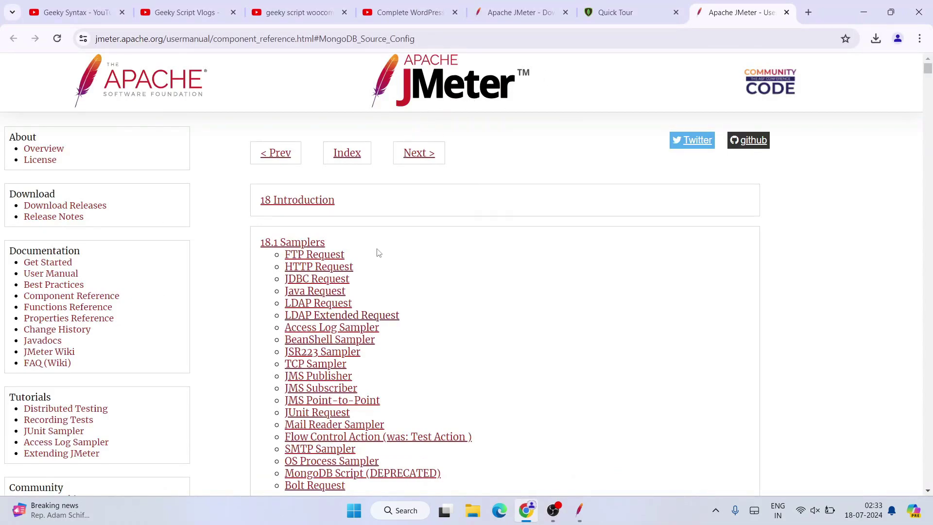
pyautogui.scroll(-20, 457, 207)
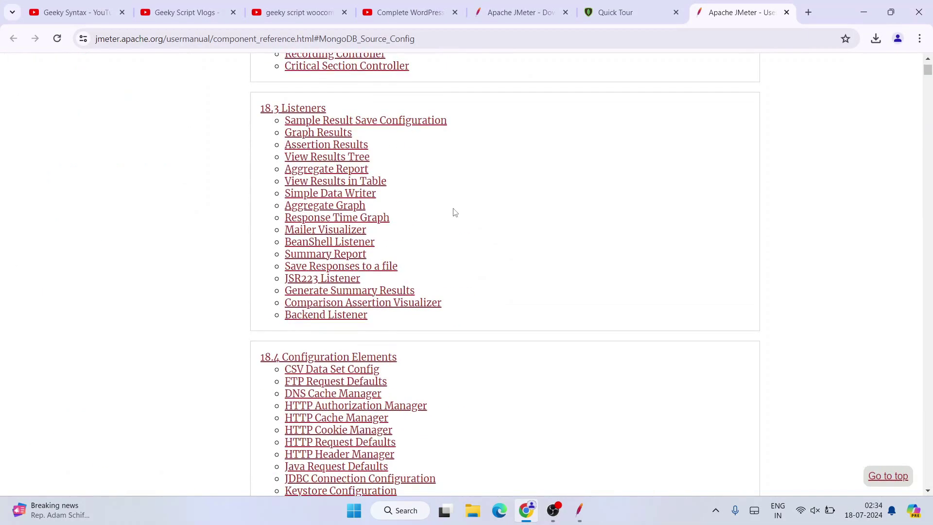
pyautogui.scroll(8, 455, 213)
pyautogui.scroll(8, 636, 248)
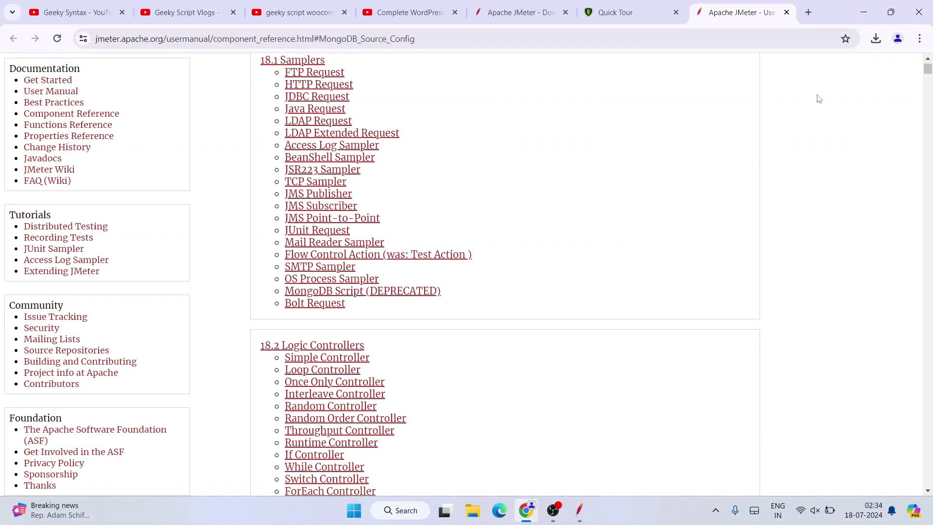
pyautogui.click(864, 13)
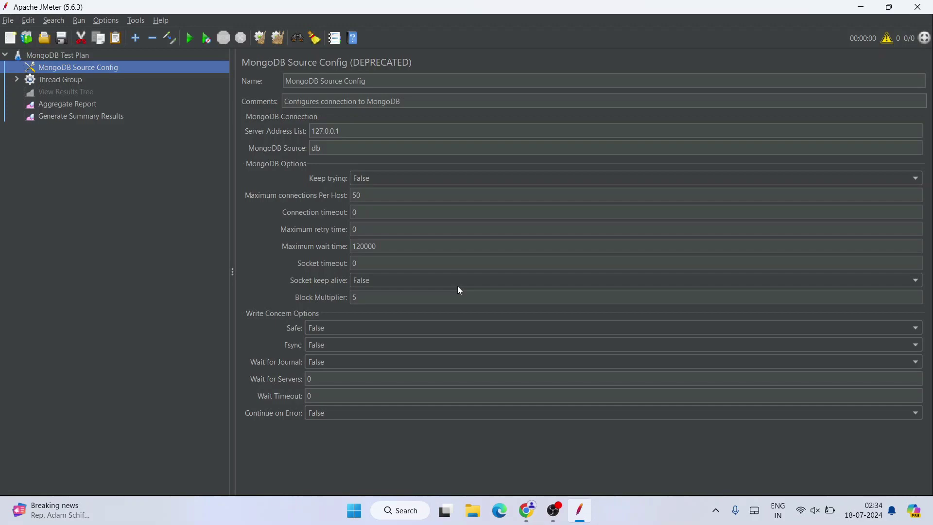
# Step: Bring Google Chrome back to the front on its first YouTube channel tab
pyautogui.click(526, 510)
pyautogui.click(96, 5)
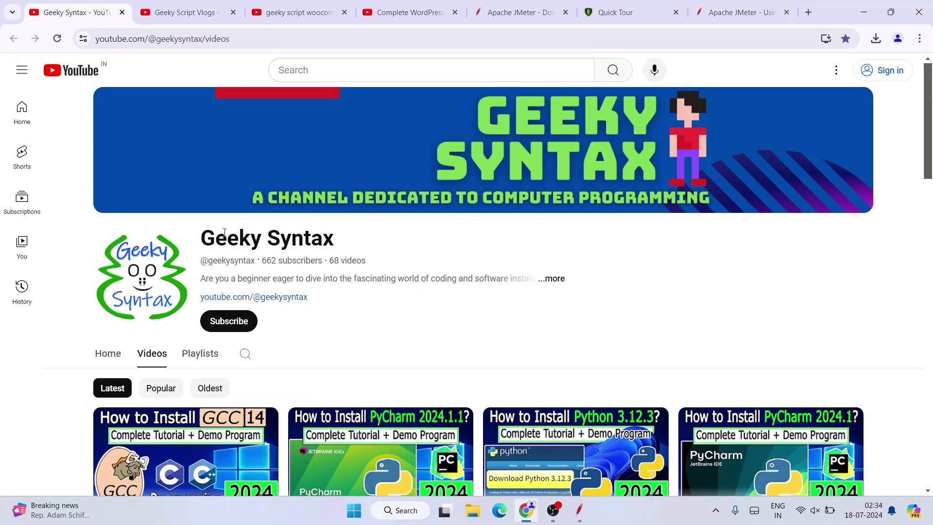
# Step: Review the two YouTube channel pages and open the Geeky Script Vlogs About details
pyautogui.moveTo(225, 232); pyautogui.dragTo(515, 272)
pyautogui.click(444, 321)
pyautogui.click(187, 12)
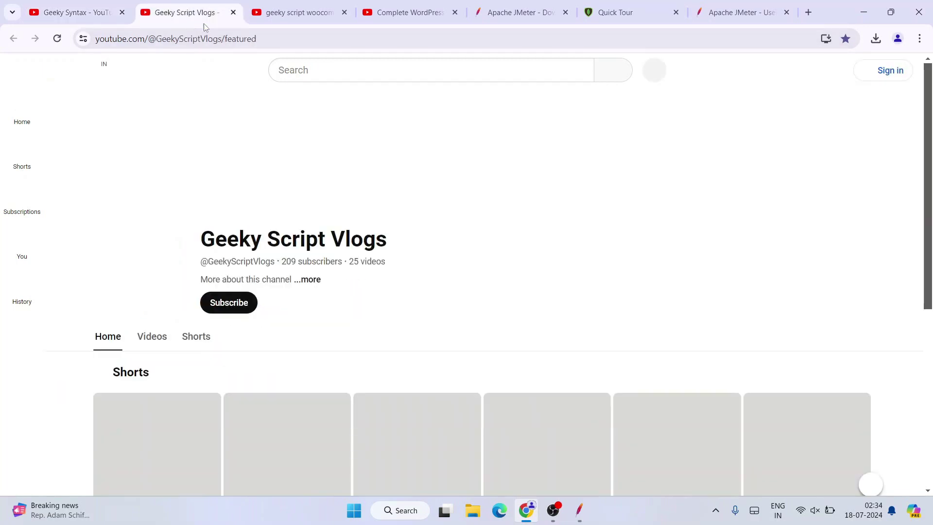
pyautogui.moveTo(215, 234); pyautogui.dragTo(575, 257)
pyautogui.click(508, 285)
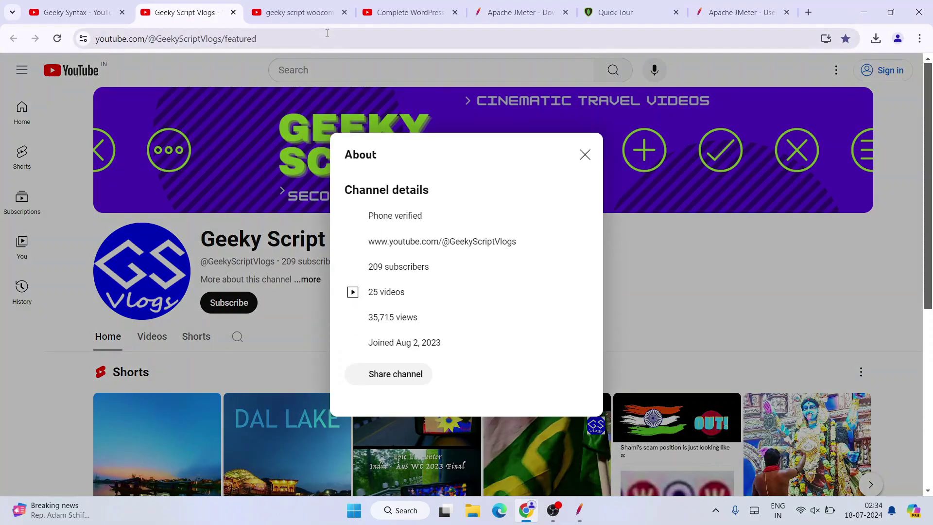
# Step: Look over the woocommerce search results and WordPress playlist, then minimize Chrome to reveal JMeter
pyautogui.click(307, 18)
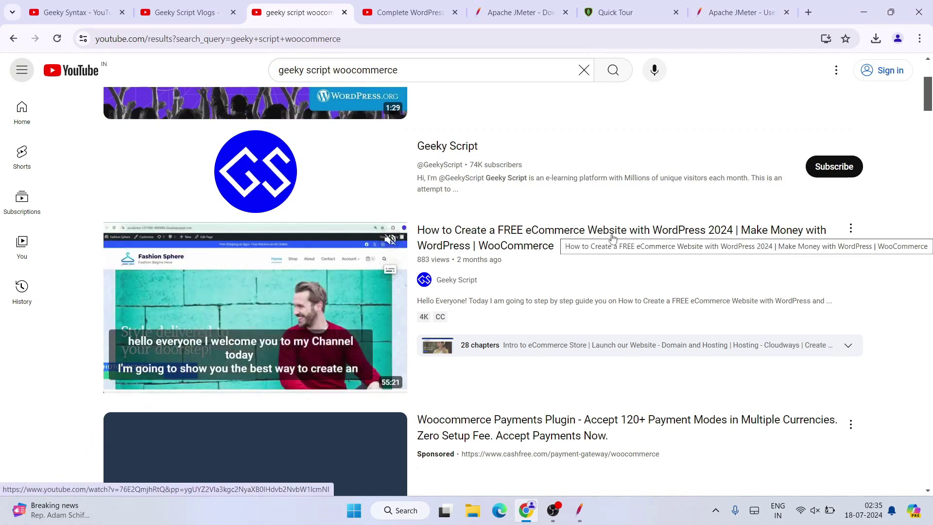
pyautogui.click(437, 7)
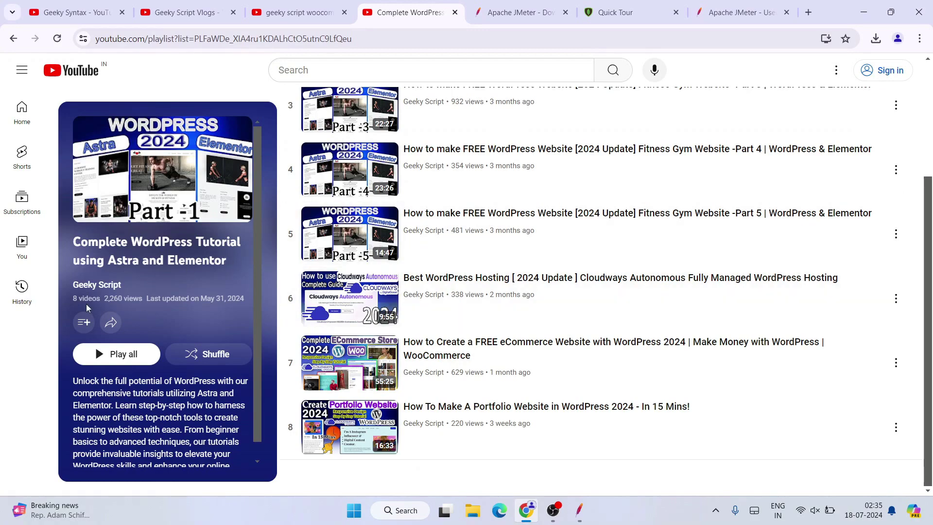
pyautogui.scroll(3, 439, 256)
pyautogui.scroll(-3, 475, 234)
pyautogui.scroll(3, 486, 362)
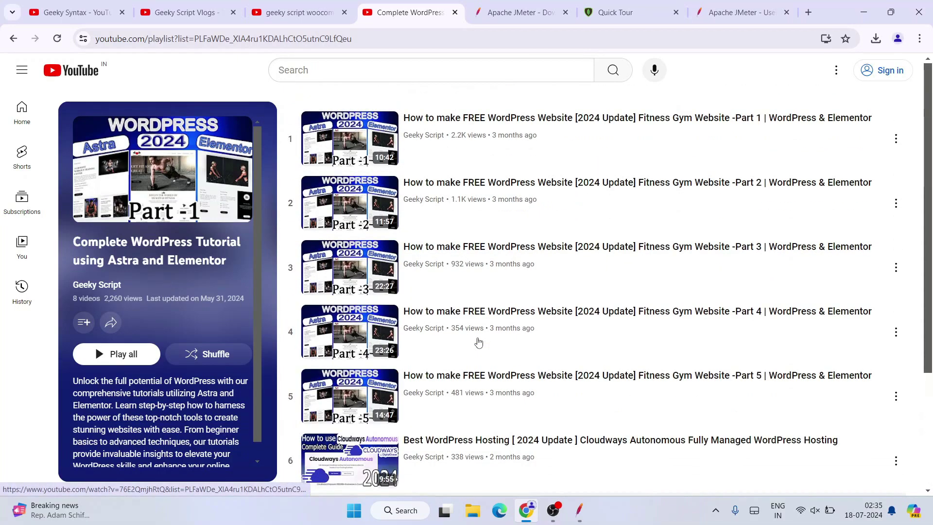
pyautogui.click(863, 12)
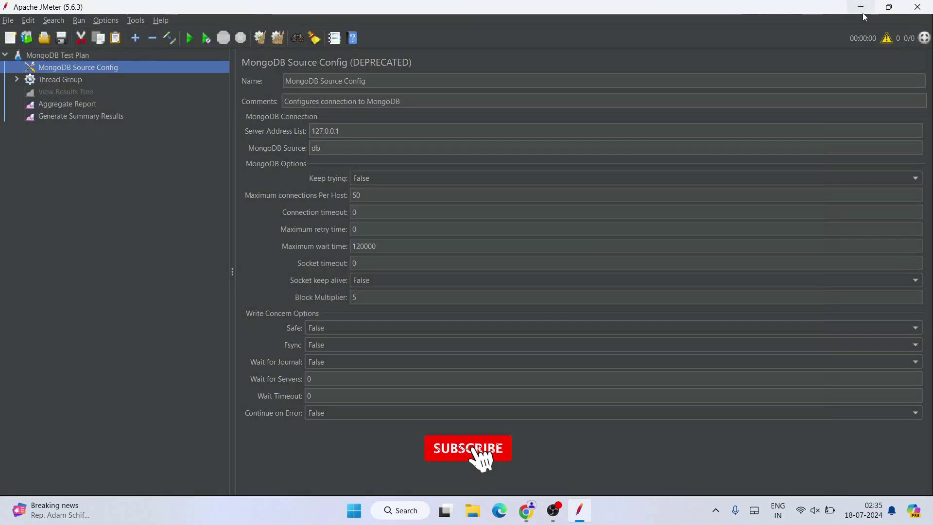